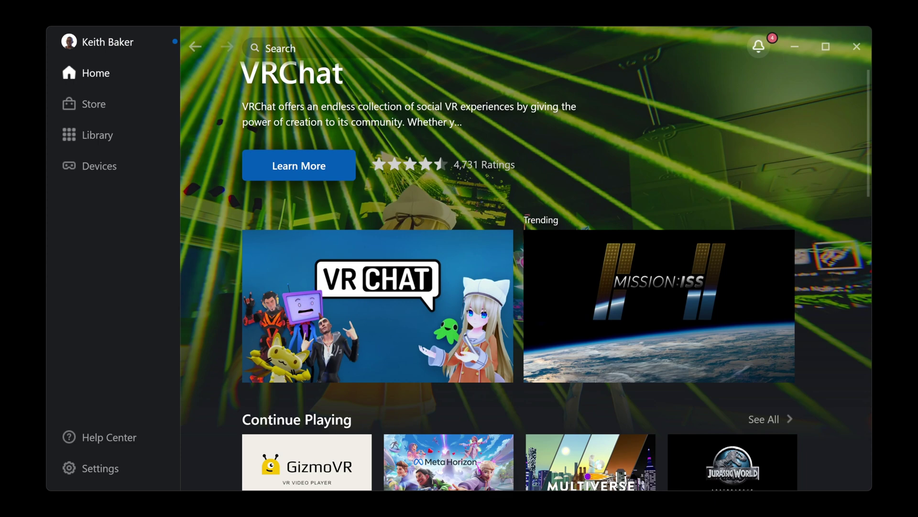
# Open the Meta Quest 3 settings panel from Devices and scroll to Graphics Preferences (72Hz, 3616 x 1952)
pyautogui.moveTo(591, 461)
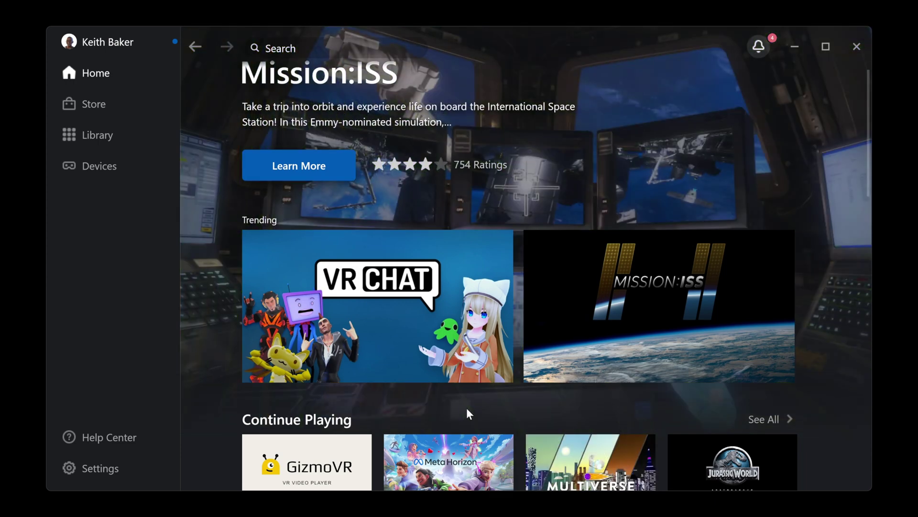
pyautogui.moveTo(448, 368)
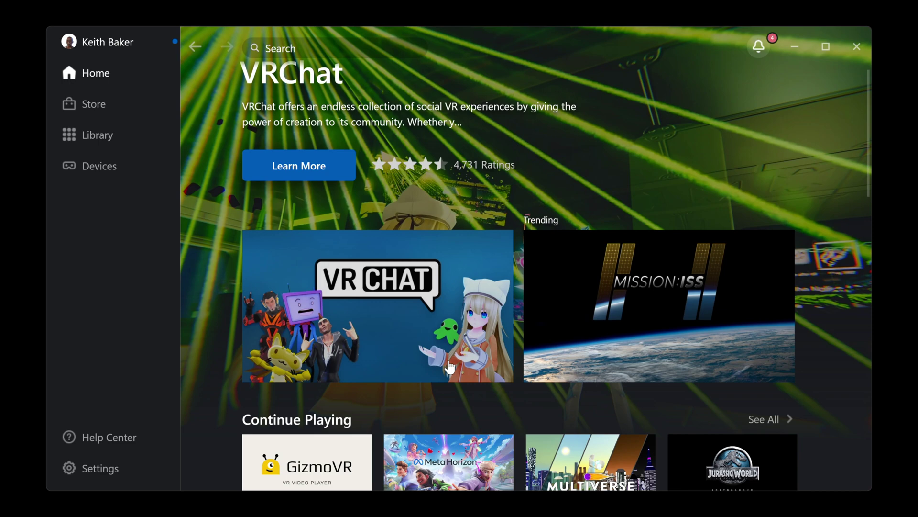
pyautogui.click(122, 173)
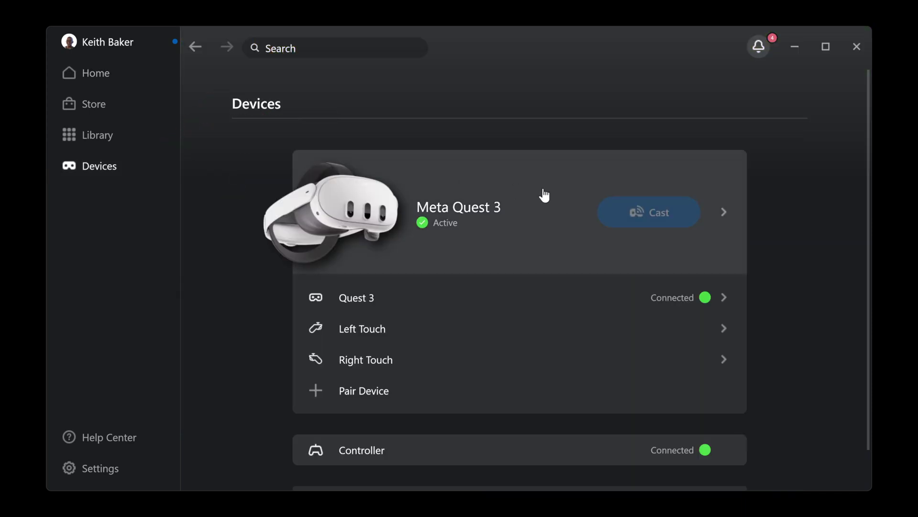
pyautogui.click(523, 221)
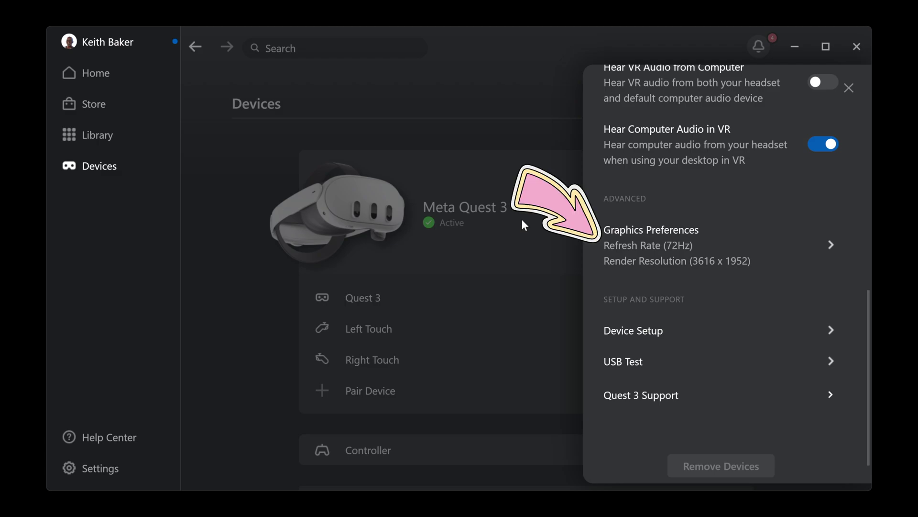
pyautogui.scroll(1, 742, 287)
pyautogui.scroll(2, 741, 286)
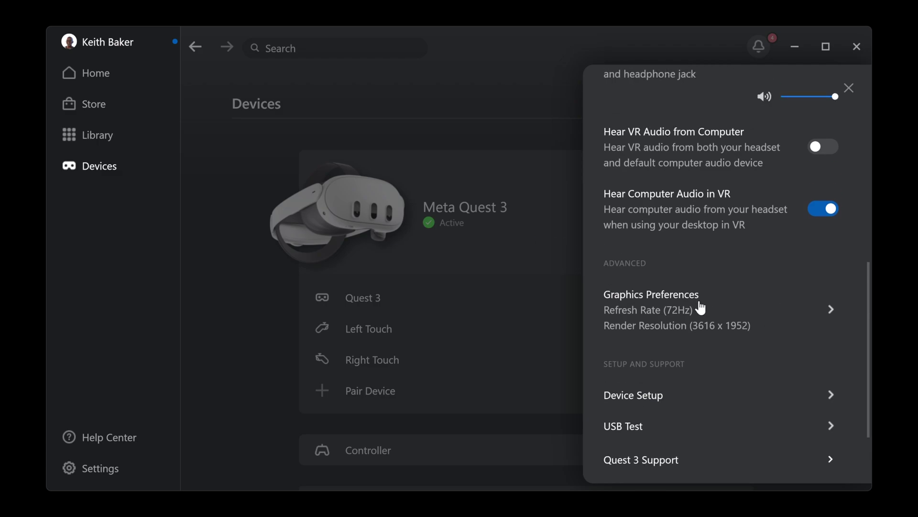
pyautogui.scroll(10, 725, 322)
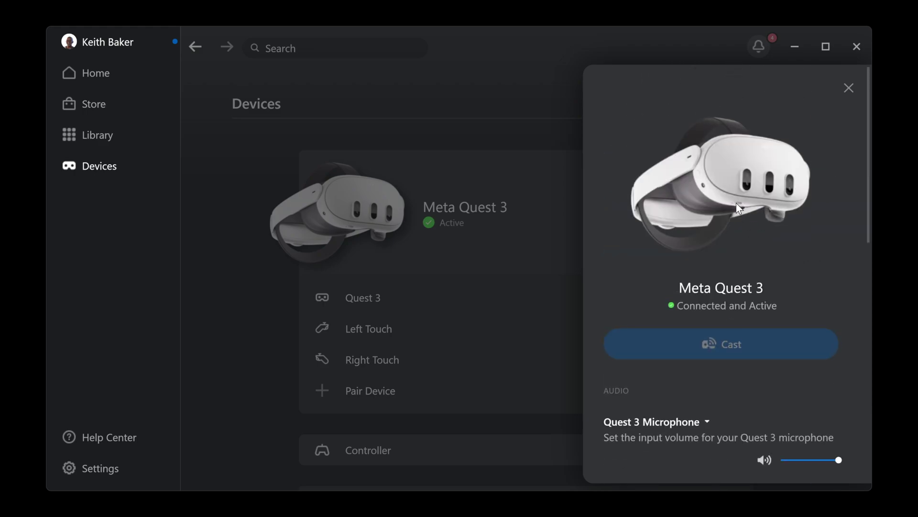
pyautogui.scroll(-5, 737, 202)
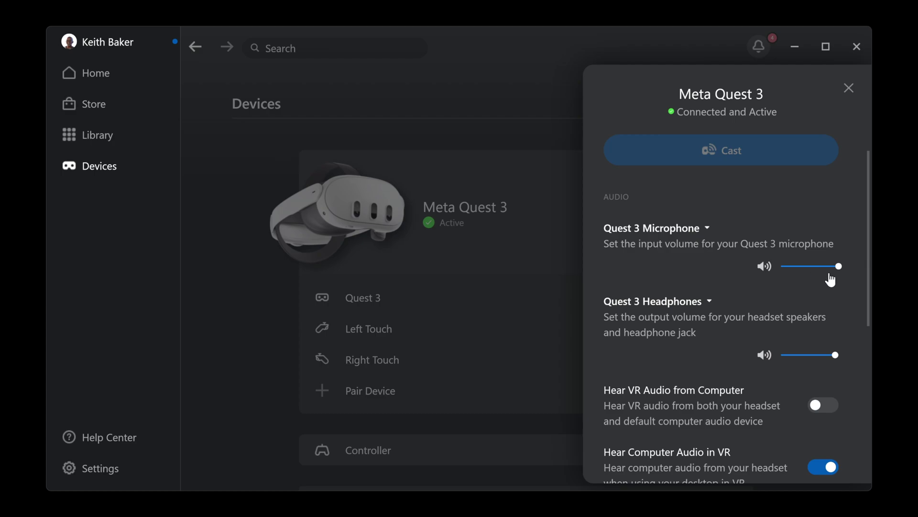
pyautogui.scroll(-2, 757, 297)
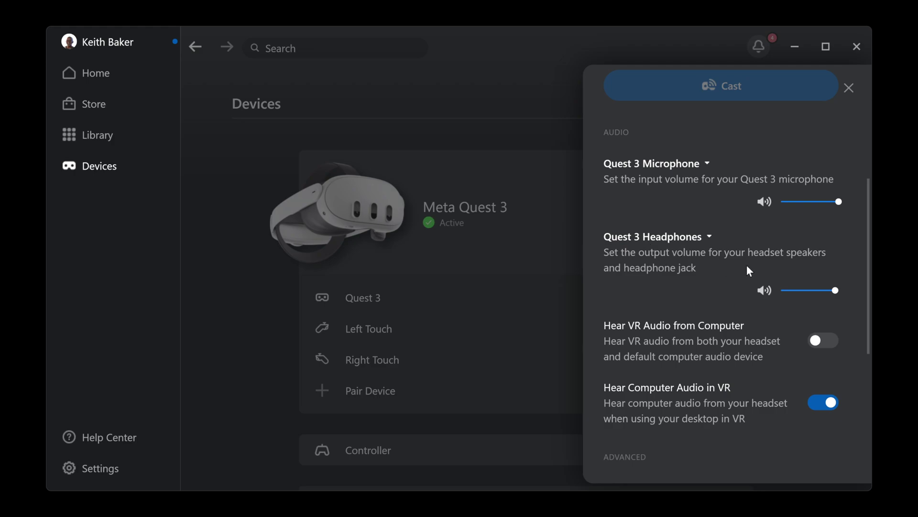
pyautogui.scroll(-2, 719, 288)
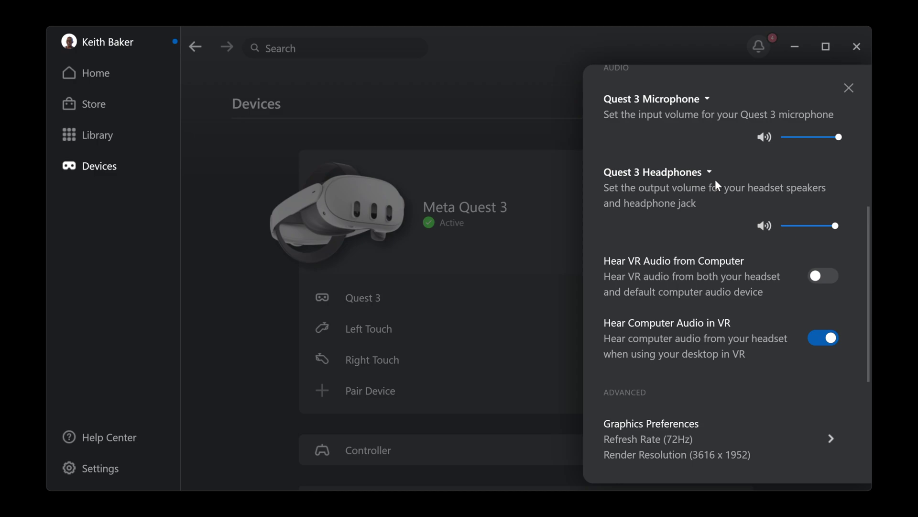
# Scroll the Quest 3 settings panel down to the Advanced section's Graphics Preferences
pyautogui.scroll(-1, 679, 276)
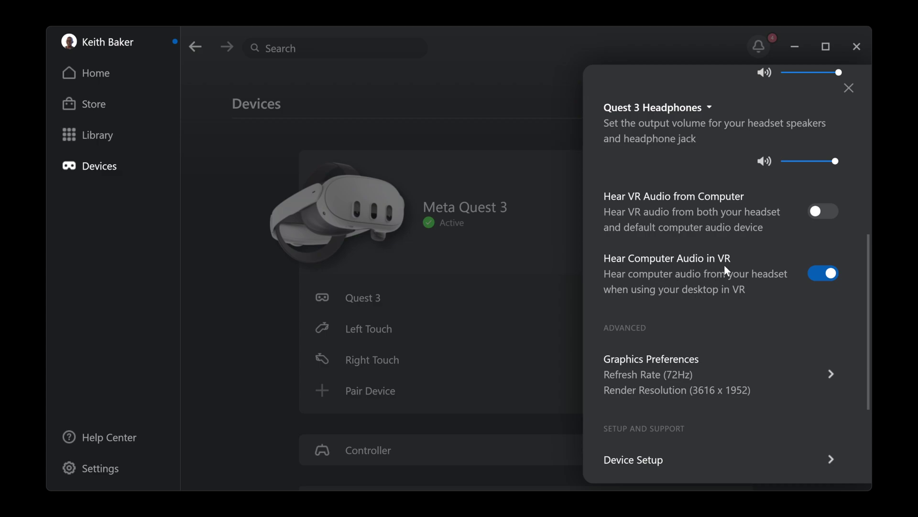
pyautogui.scroll(-2, 723, 271)
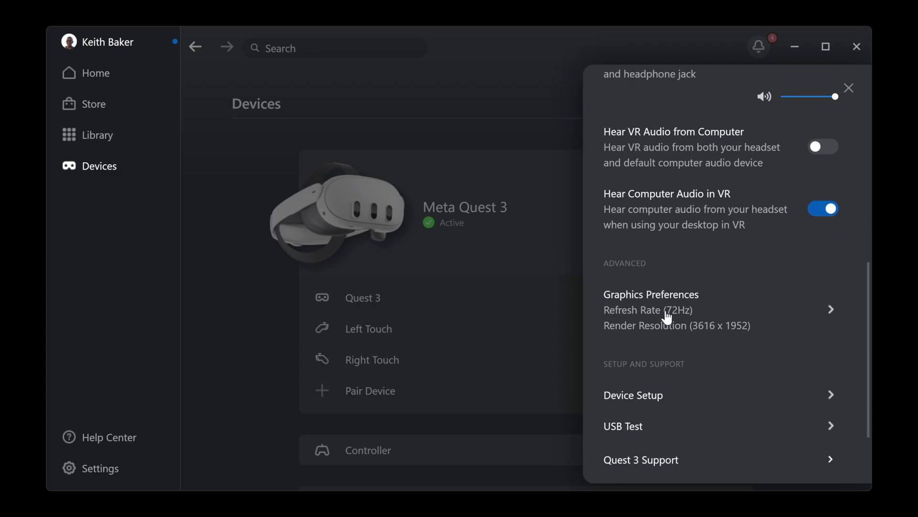
pyautogui.scroll(-2, 667, 318)
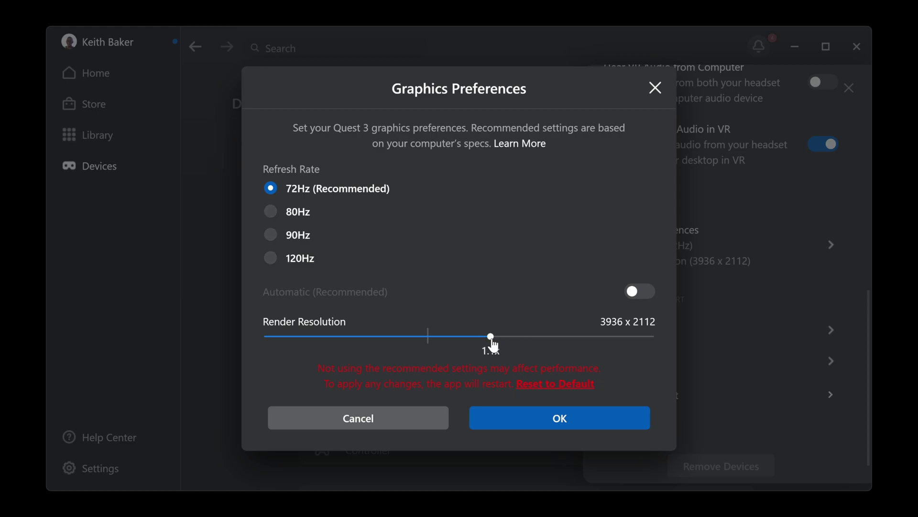
# Try Render Resolution slider values from 1.0x up to 1.5x, ending at 1.1x
pyautogui.click(451, 340)
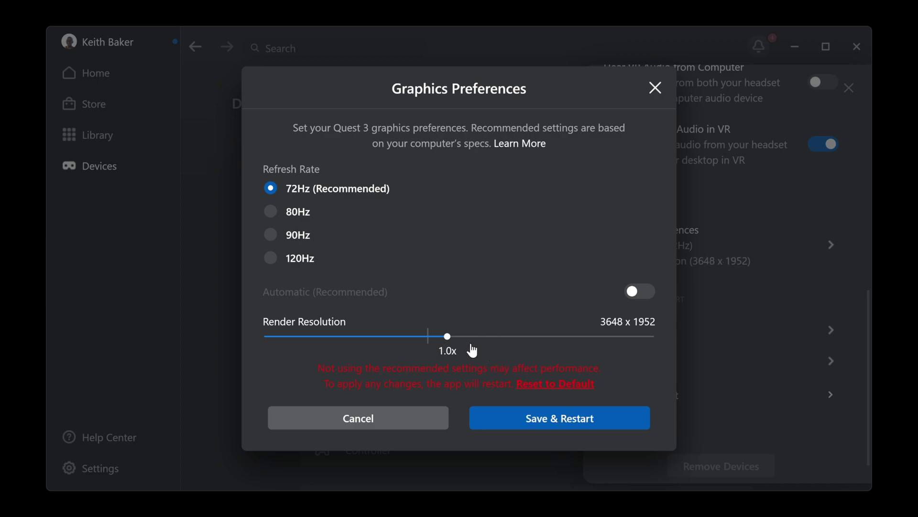
pyautogui.moveTo(472, 351); pyautogui.dragTo(574, 343)
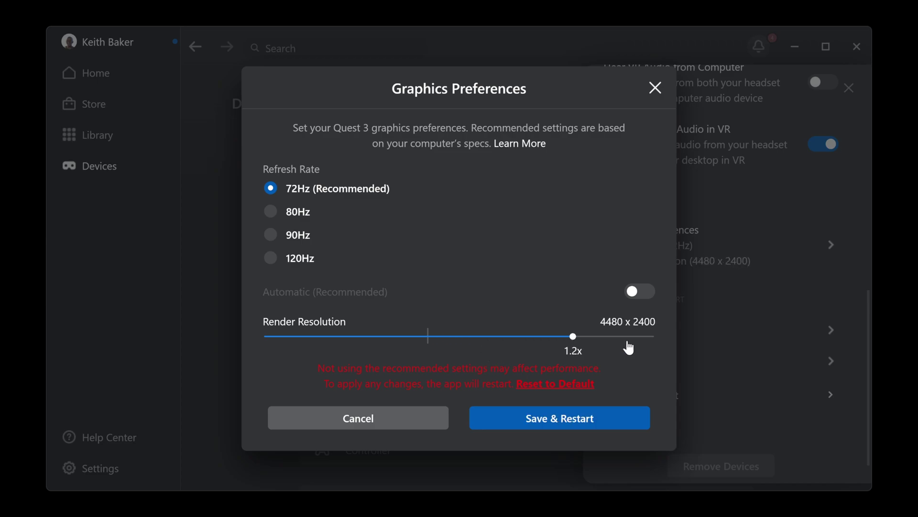
pyautogui.moveTo(629, 347); pyautogui.dragTo(655, 344)
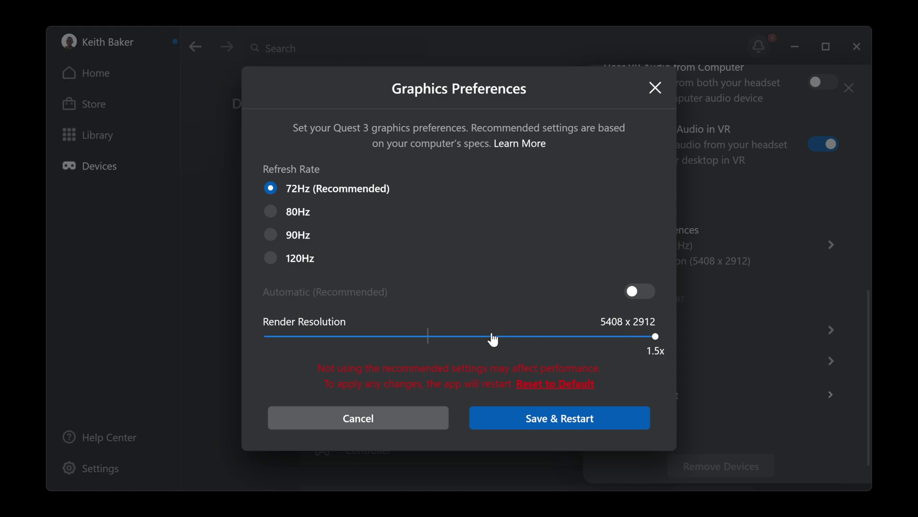
pyautogui.click(493, 340)
pyautogui.click(473, 341)
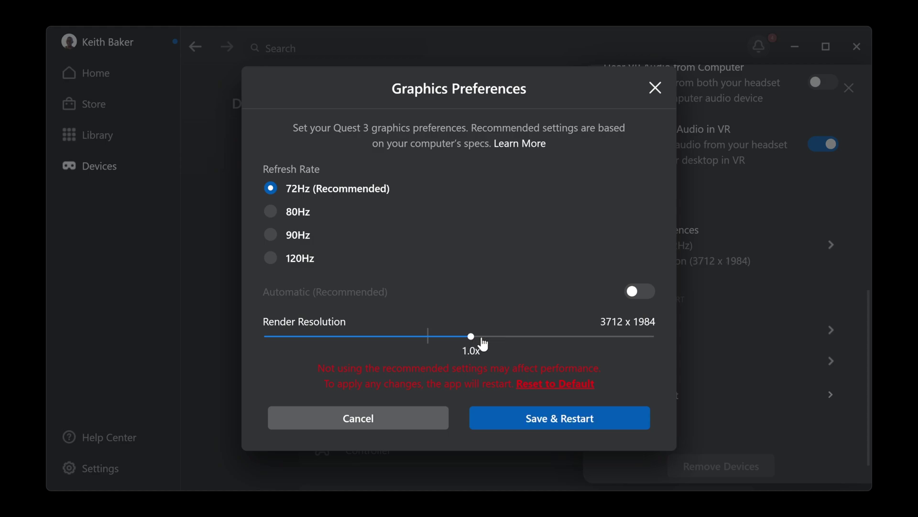
pyautogui.click(491, 342)
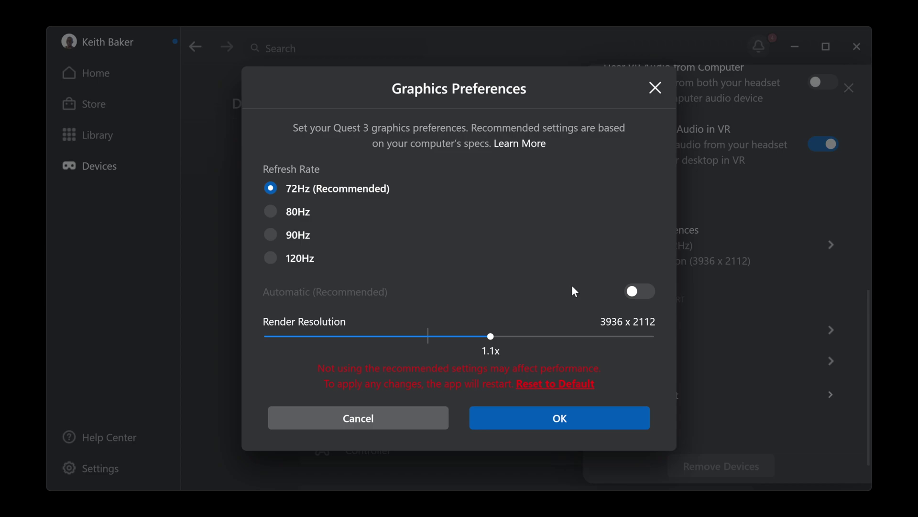
# Settle the render resolution on 4128 x 2208 at 72Hz and Save & Restart
pyautogui.moveTo(569, 337); pyautogui.dragTo(594, 346)
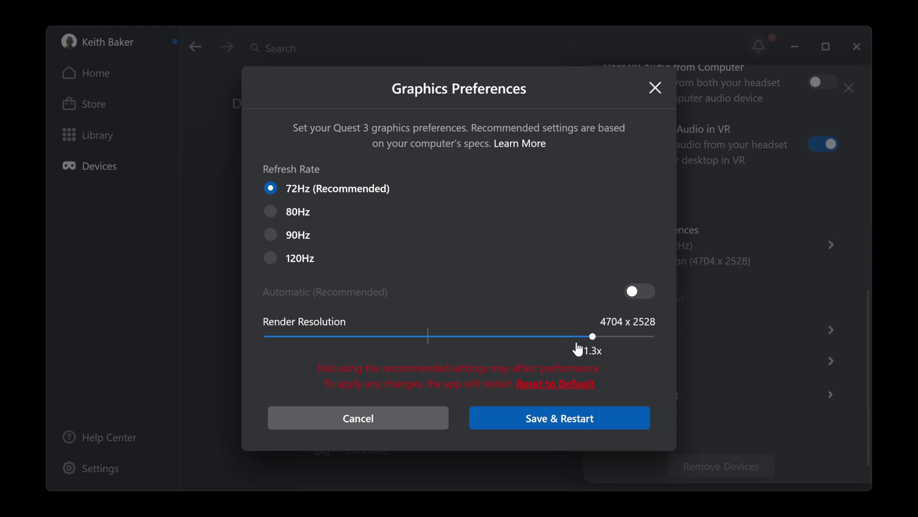
pyautogui.click(630, 341)
pyautogui.click(649, 341)
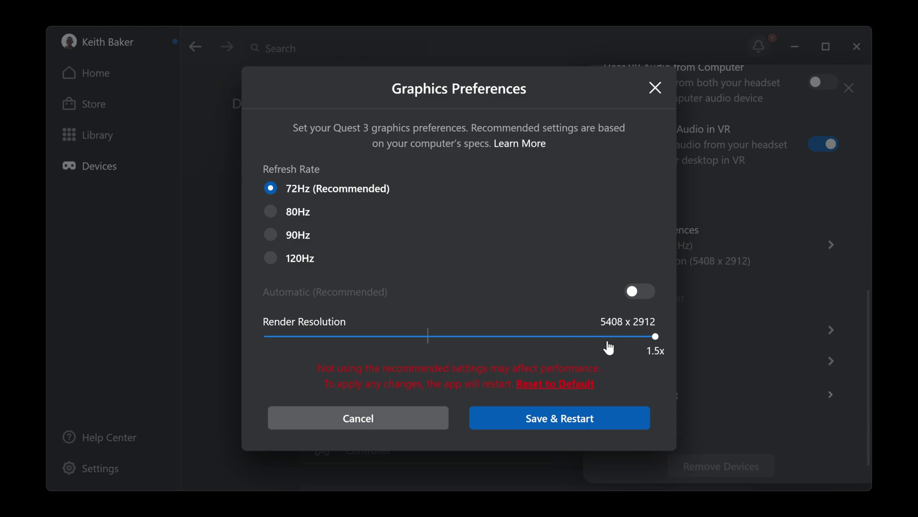
pyautogui.click(555, 343)
pyautogui.click(514, 347)
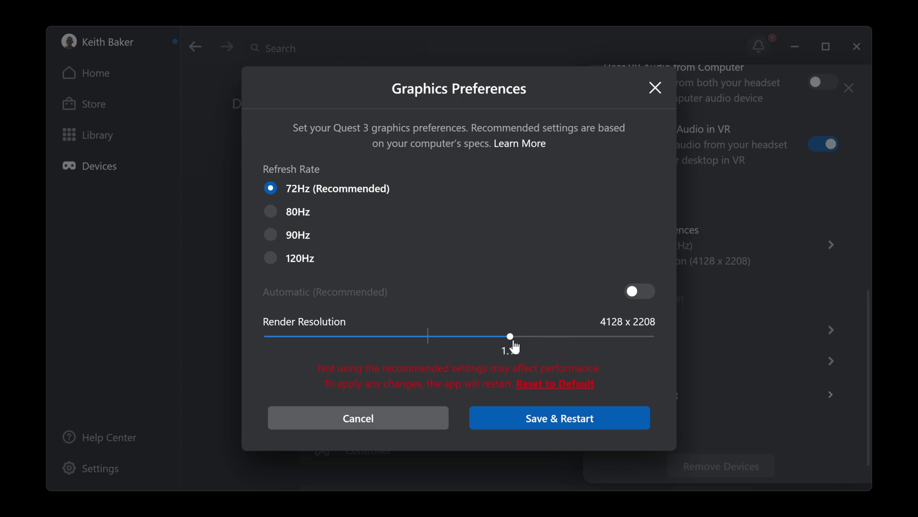
pyautogui.click(490, 345)
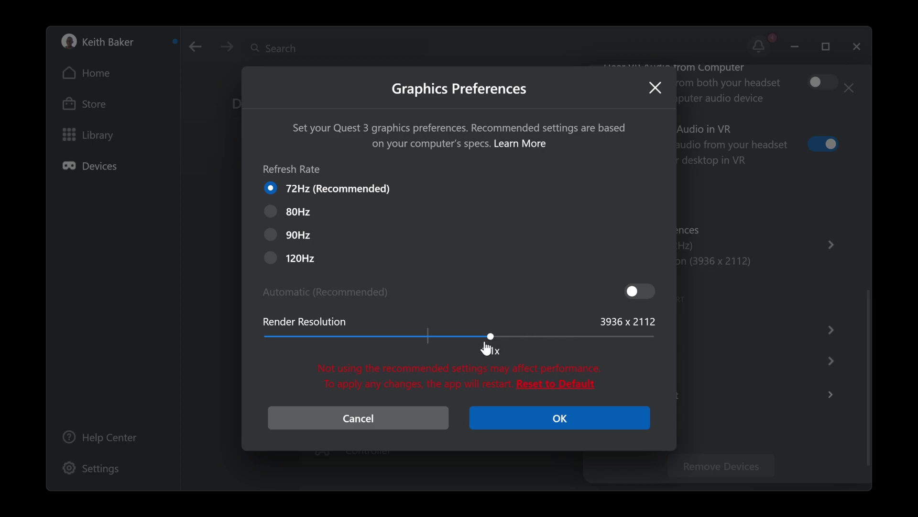
pyautogui.click(511, 345)
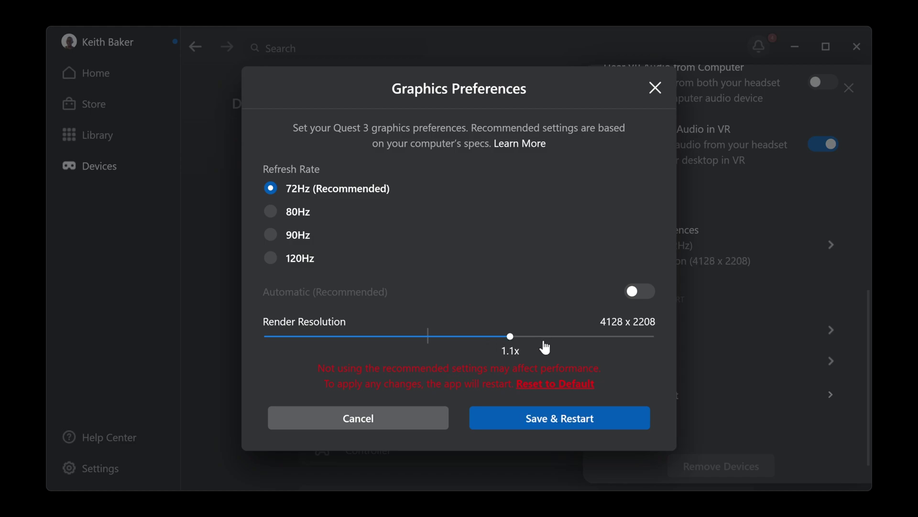
pyautogui.click(545, 419)
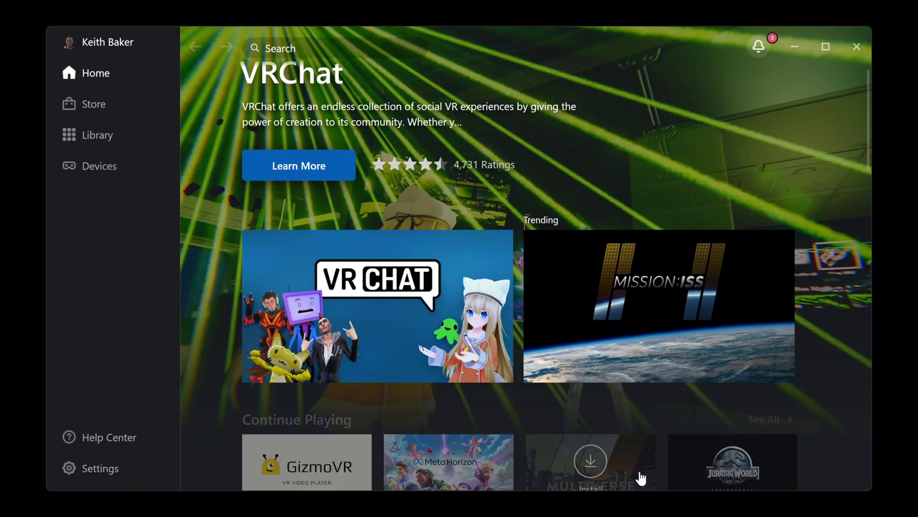
# Reopen the Meta Quest 3 details panel from the Devices page after the restart
pyautogui.click(119, 170)
pyautogui.click(498, 211)
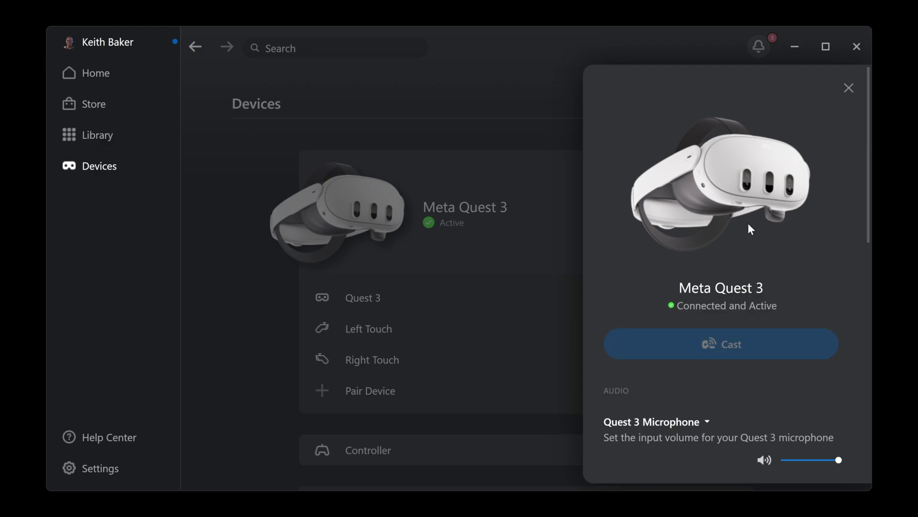
# Open Quest 3 Graphics Preferences from Advanced, showing 72Hz and 4128 x 2208
pyautogui.scroll(-10, 707, 231)
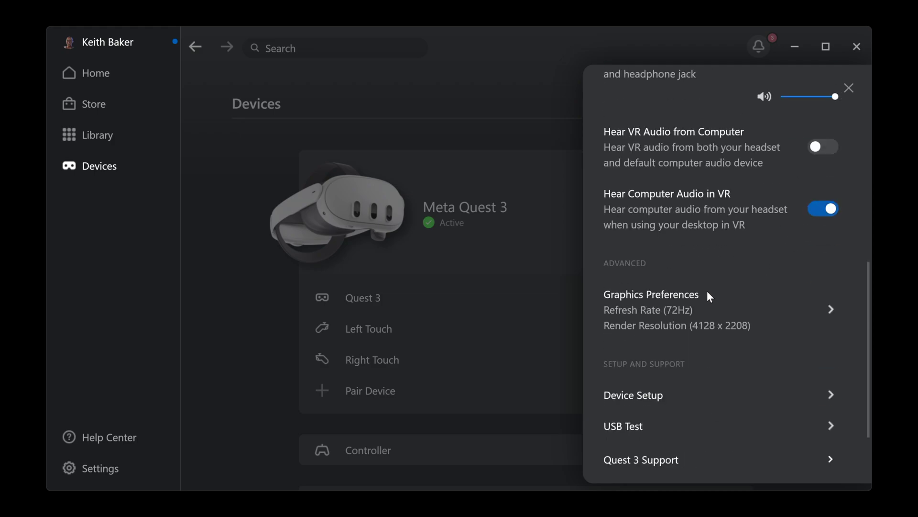
pyautogui.click(724, 322)
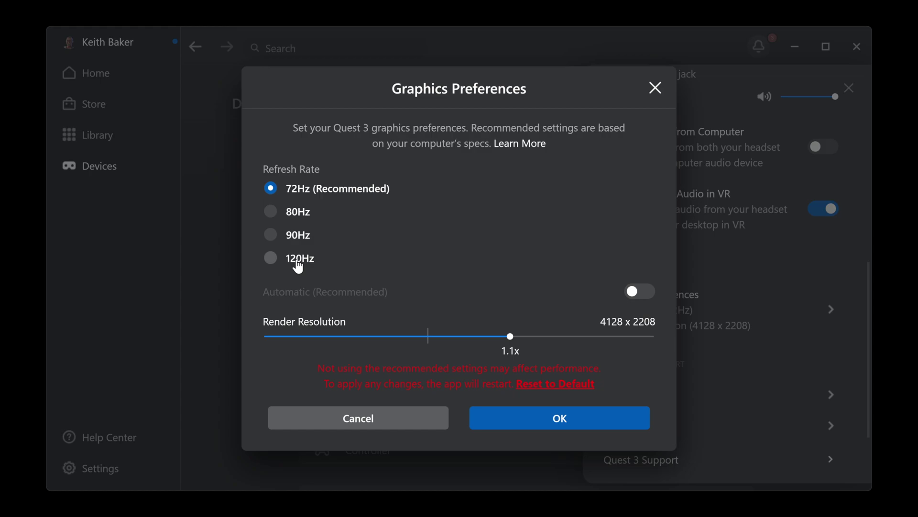
# Set 80Hz refresh rate and 1.1x render resolution (3712 x 1984), then Save & Restart
pyautogui.click(300, 216)
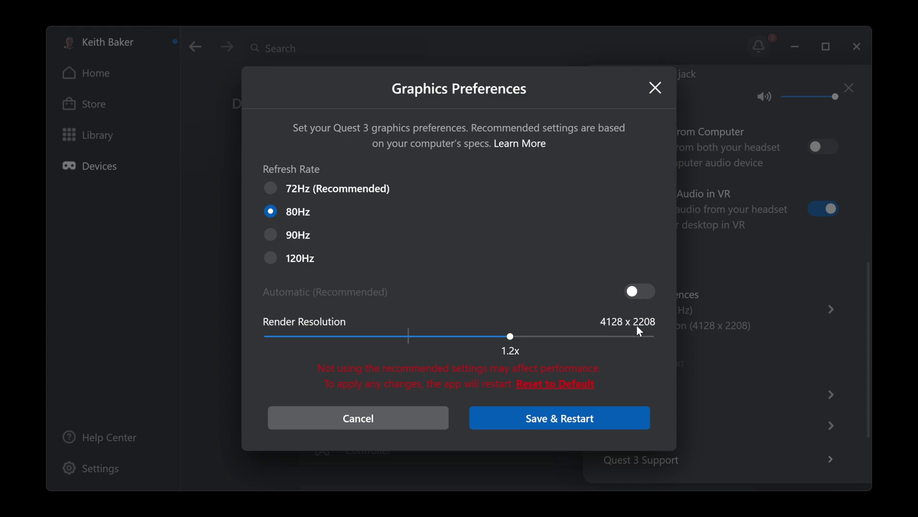
pyautogui.click(469, 336)
pyautogui.click(580, 411)
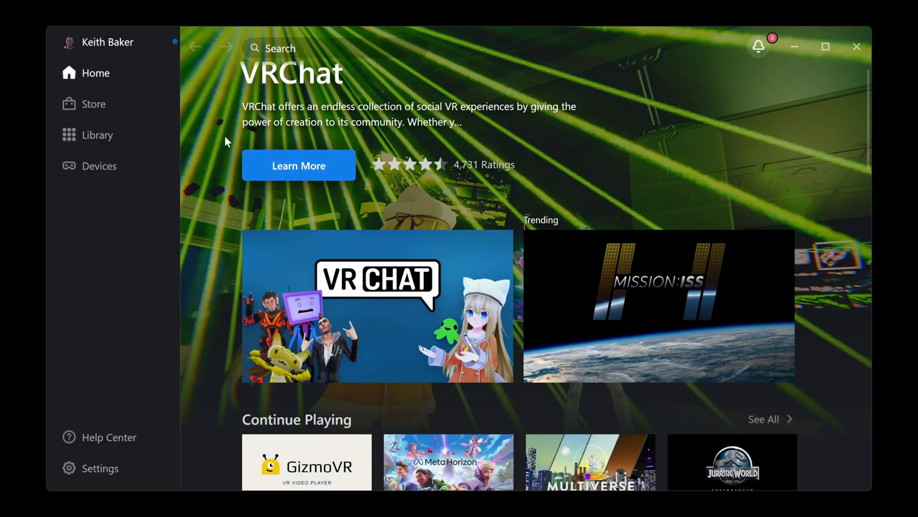
# Reopen Quest 3 Graphics Preferences via Devices to verify 80Hz and 3712 x 1984 were kept
pyautogui.click(111, 173)
pyautogui.click(537, 254)
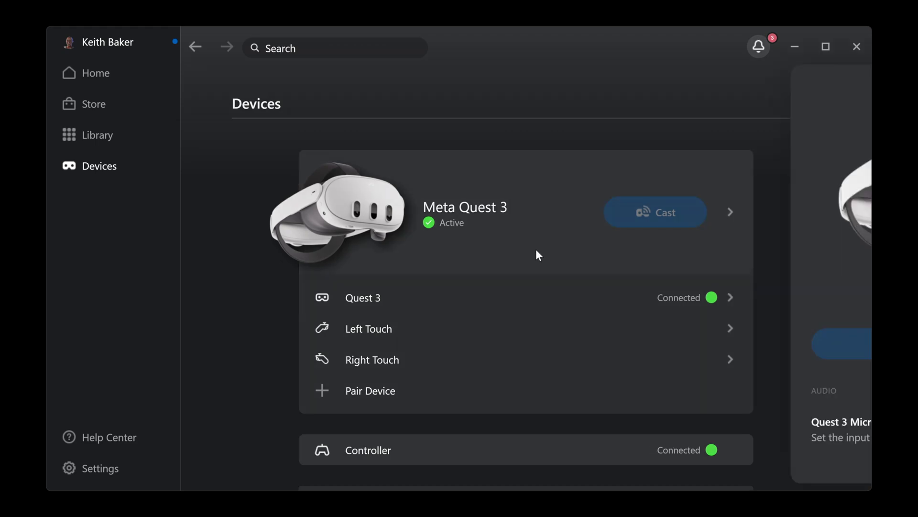
pyautogui.scroll(-10, 722, 381)
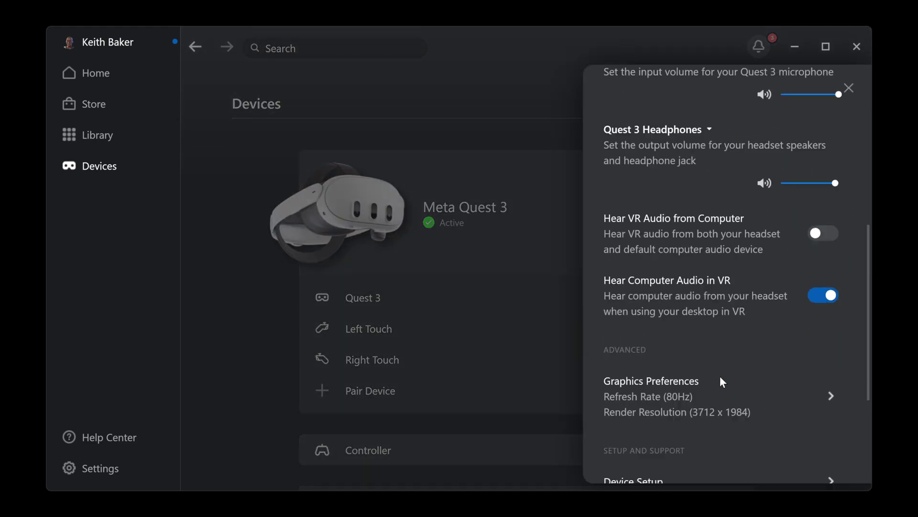
pyautogui.click(688, 248)
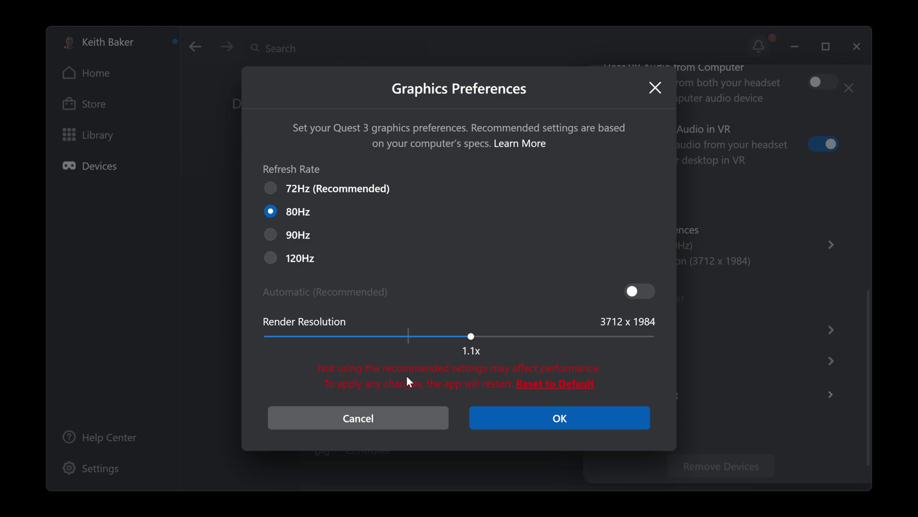
# Confirm the 80Hz, 1.1x (3712 x 1984) graphics preferences with OK
pyautogui.click(534, 423)
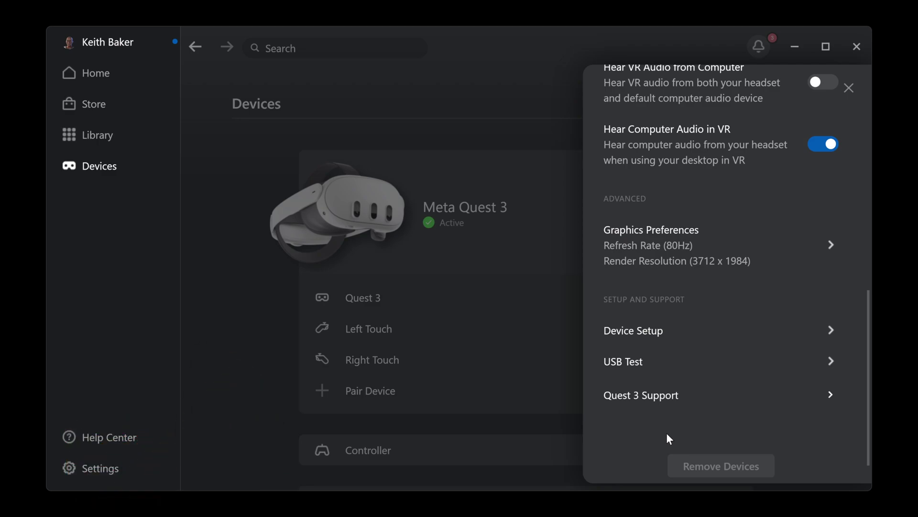
# Dismiss the Quest 3 settings side panel to reveal the full Devices page
pyautogui.click(519, 105)
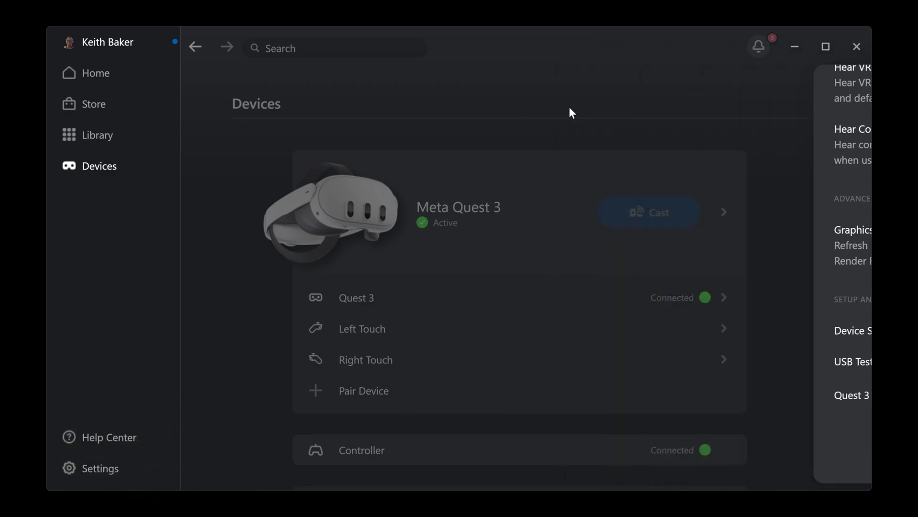